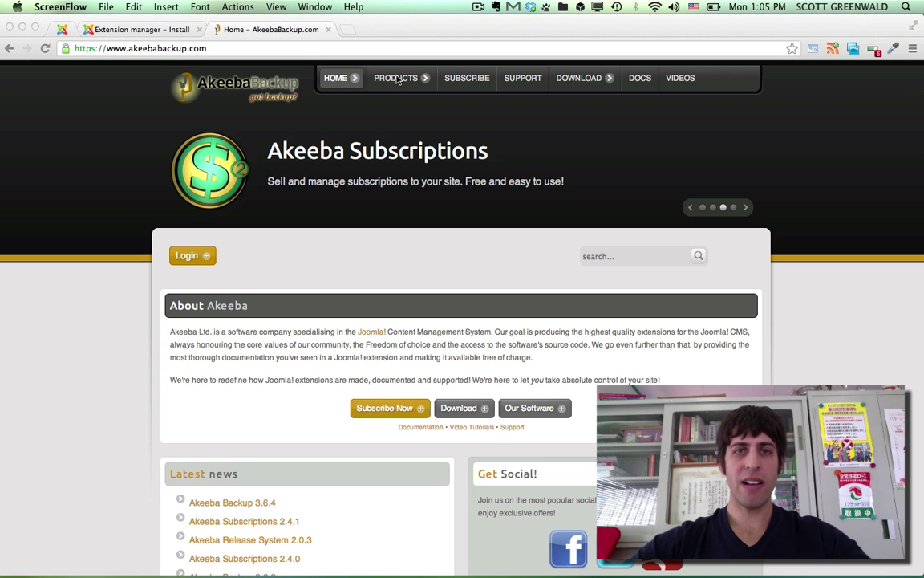
- Download the free Akeeba Backup Core package of stable release 3.6.8 from the Akeeba Backup site
click(380, 112)
scroll(379, 144, down, 5)
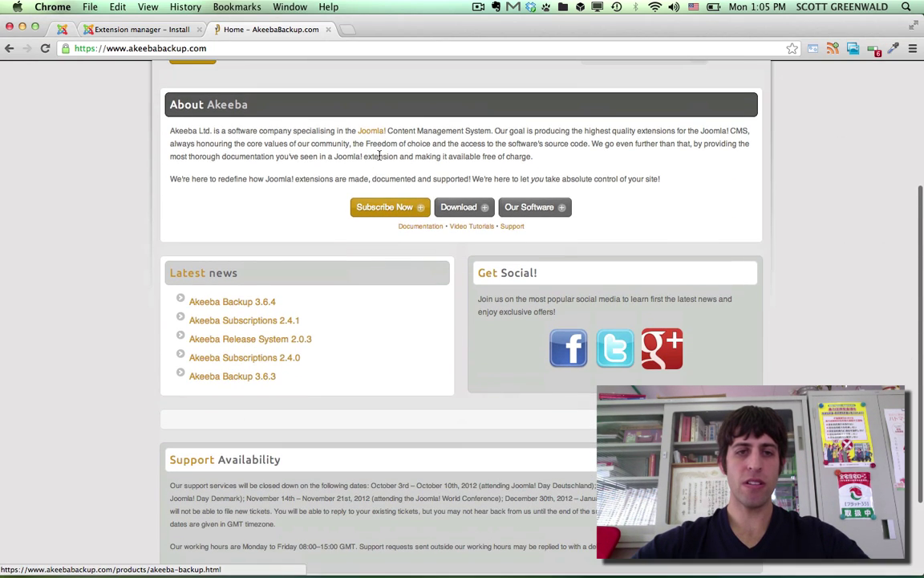
click(296, 287)
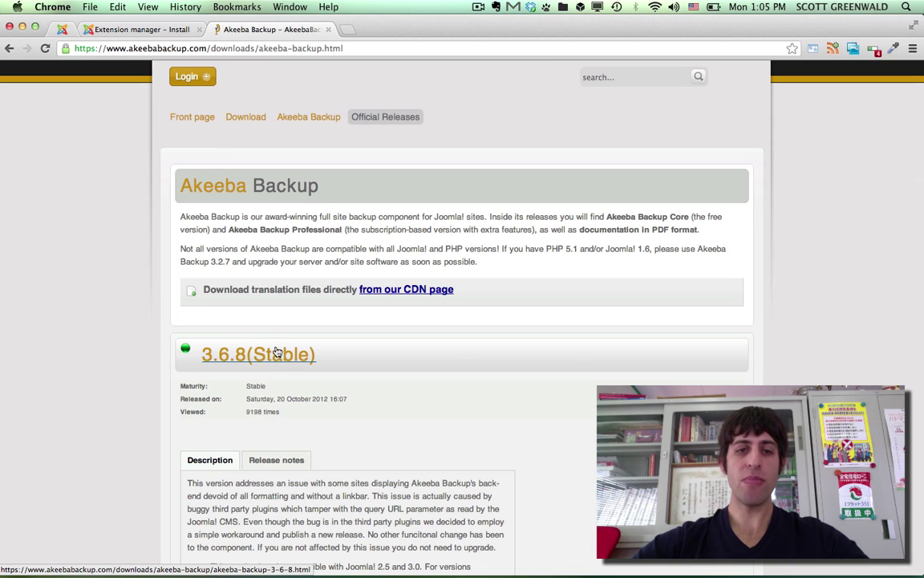
scroll(358, 364, down, 3)
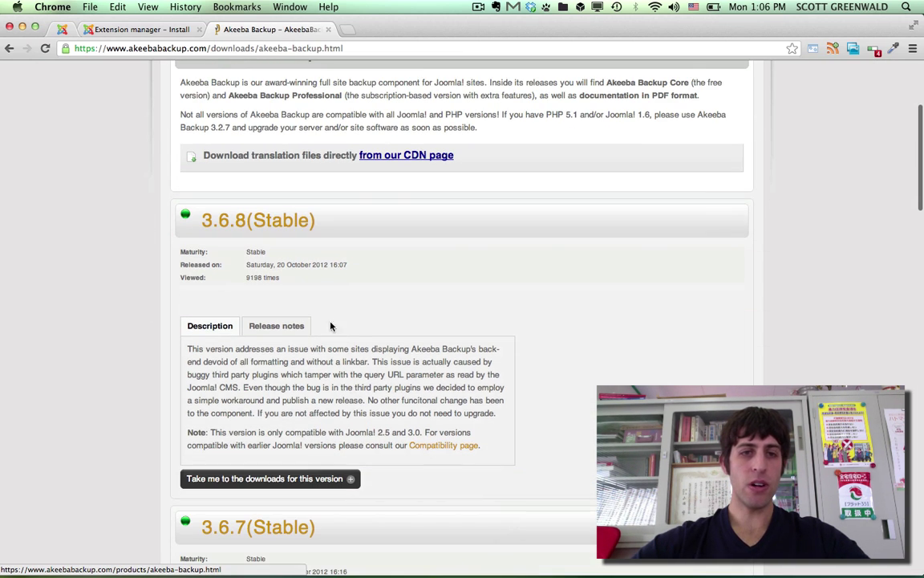
click(263, 221)
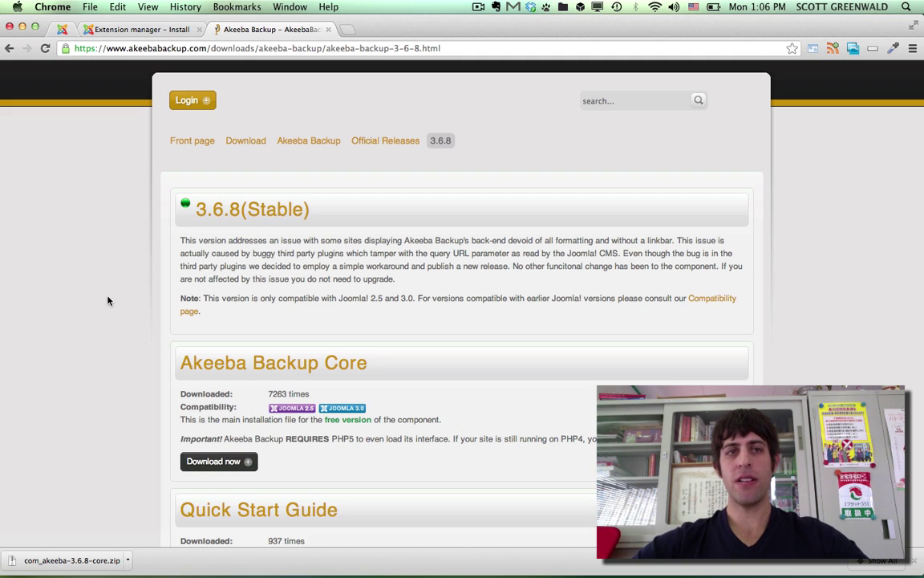
- View the Kotoba site's home page, switch to its Joomla administration and open the Extension Manager's install page
click(58, 30)
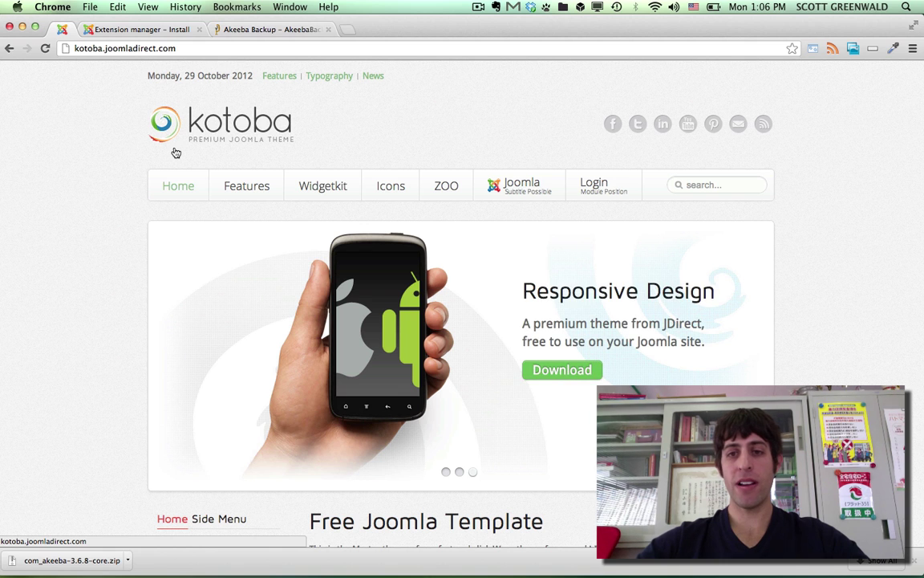
click(156, 47)
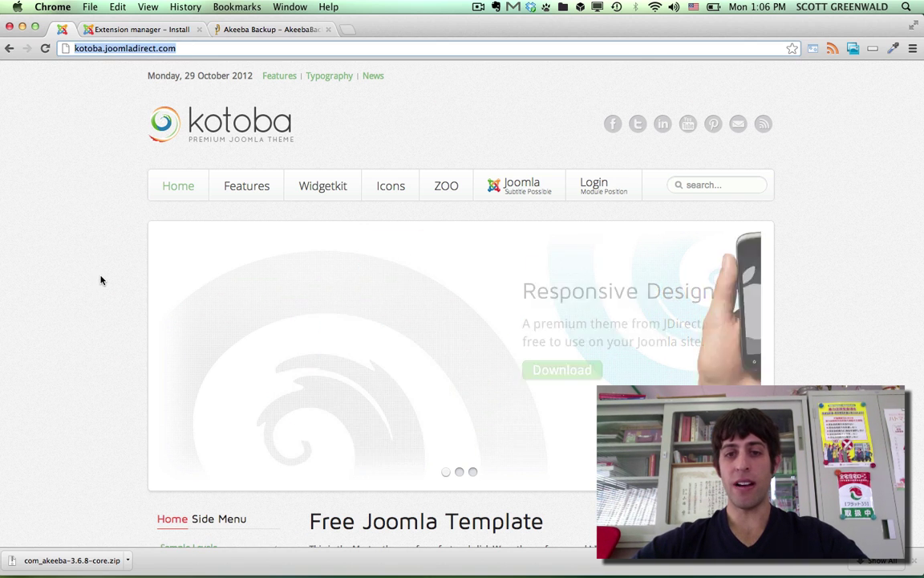
scroll(99, 285, down, 2)
scroll(99, 290, up, 2)
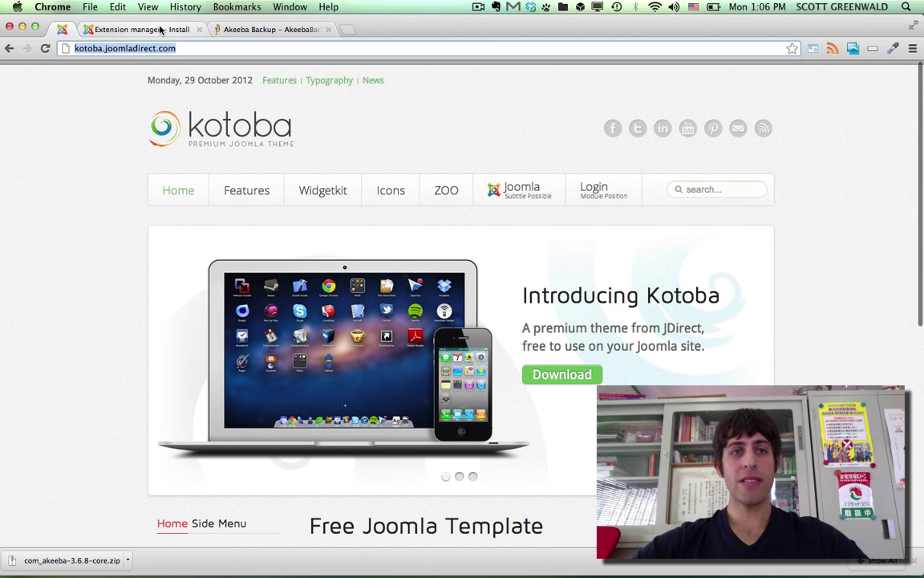
click(162, 29)
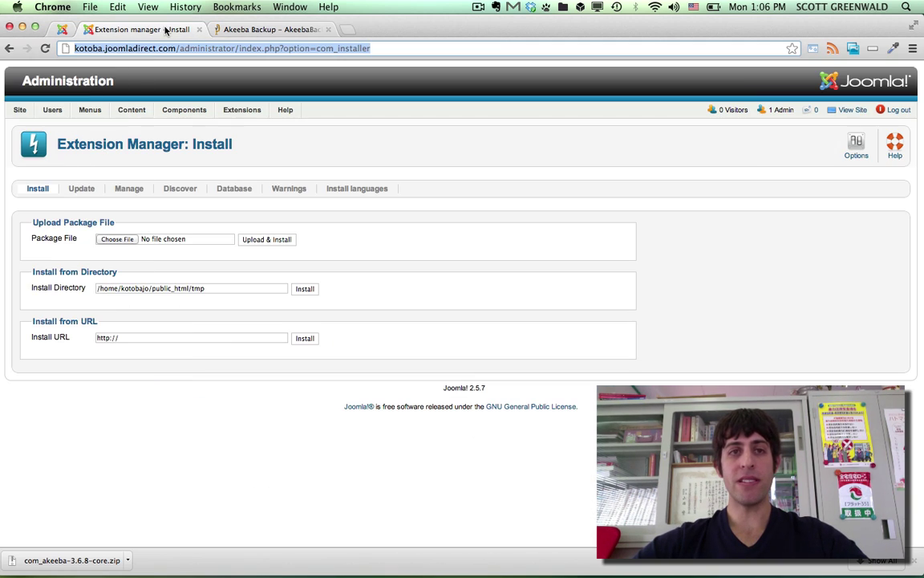
mouse_move(255, 106)
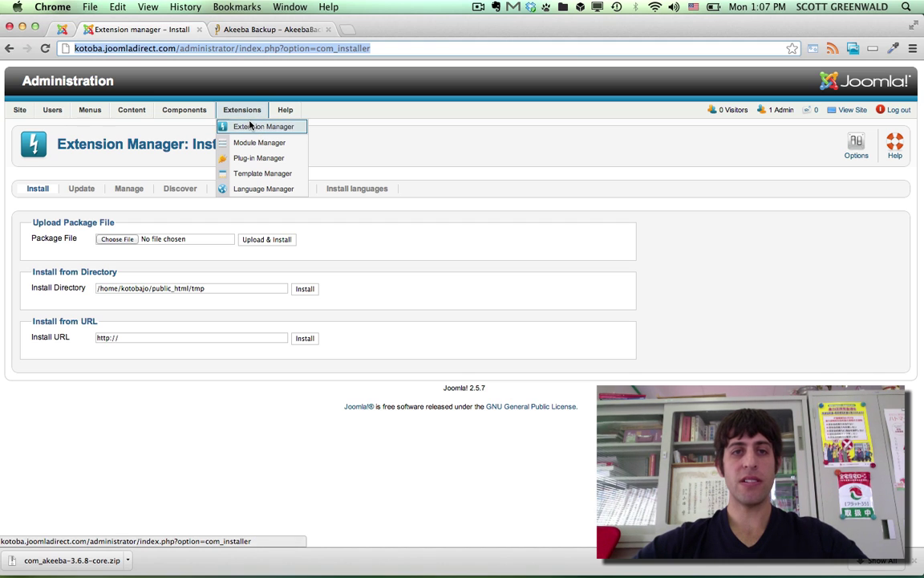
click(250, 122)
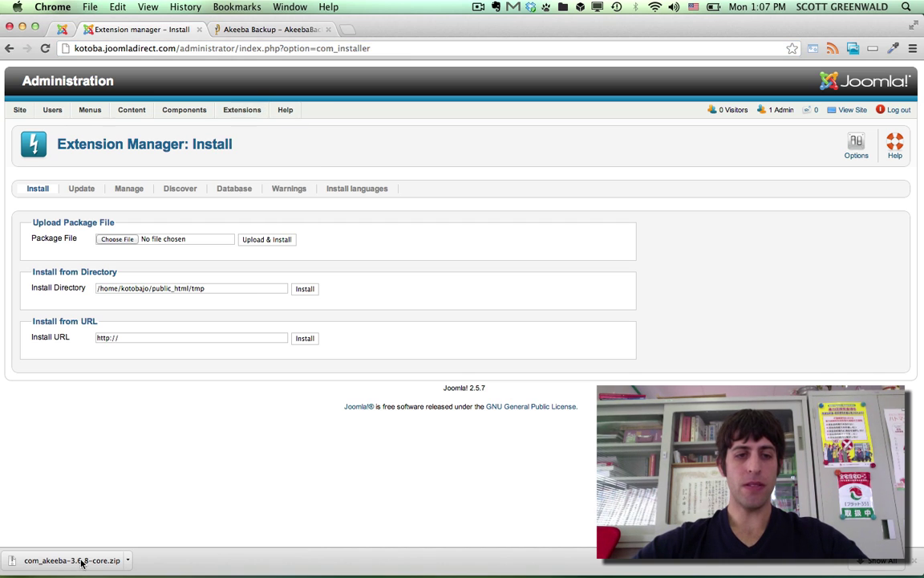
- Upload and install com_akeeba-3.6.8-core.zip from the Downloads folder, and look through the installation report
click(124, 240)
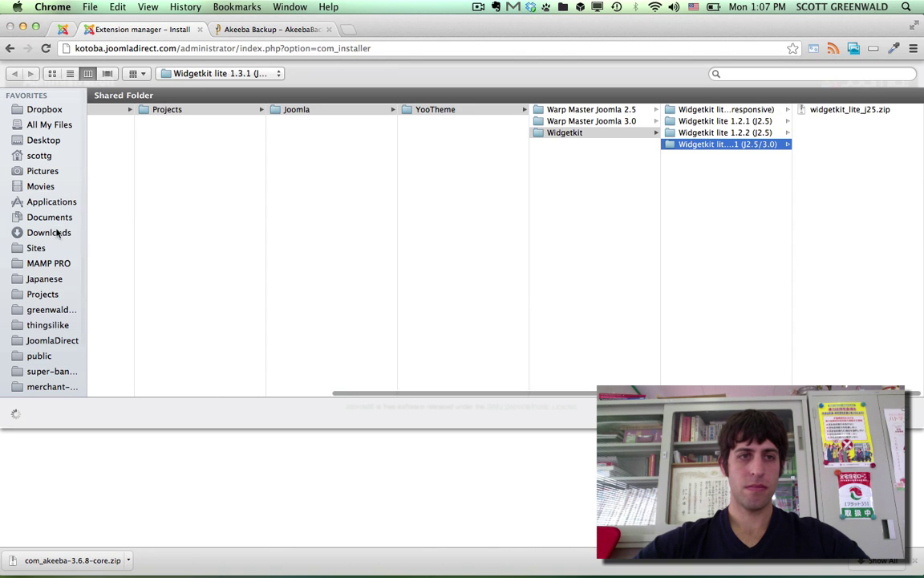
click(50, 233)
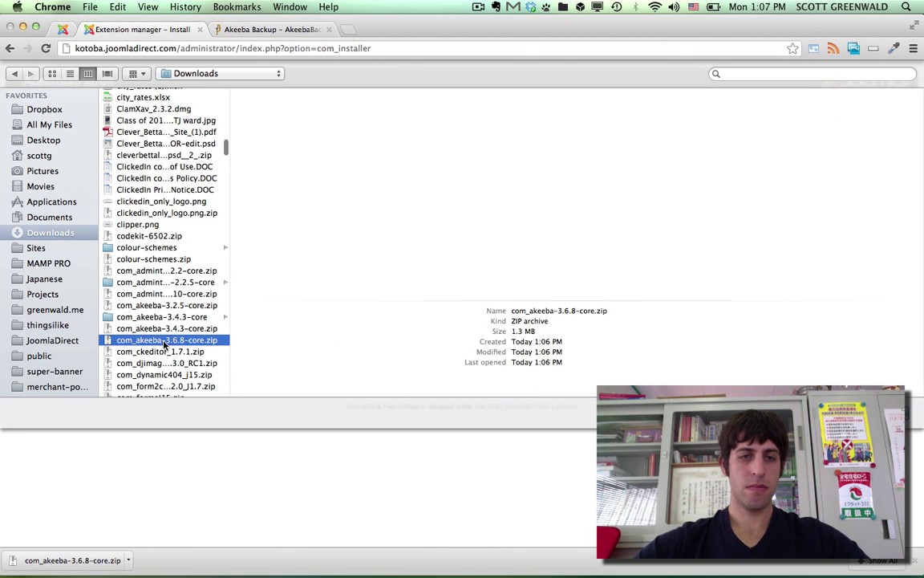
key(Return)
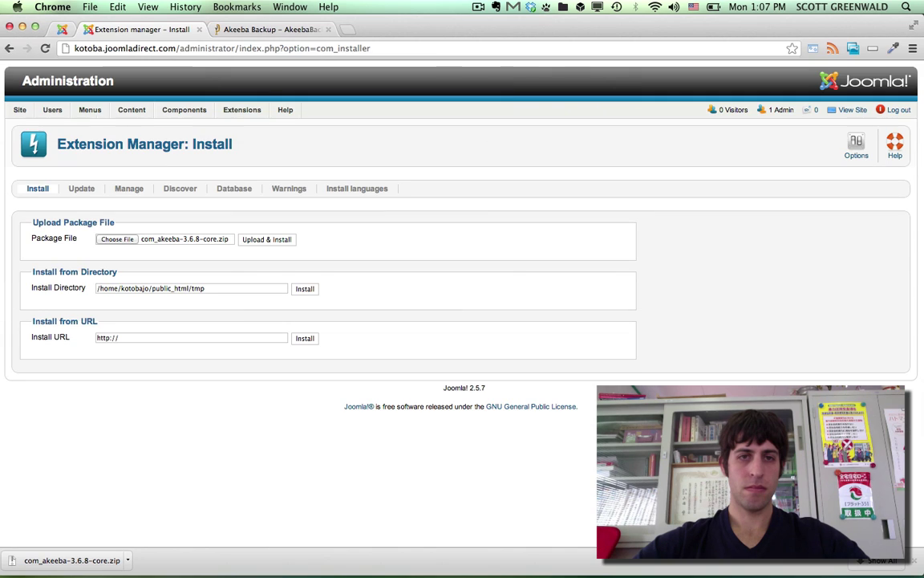
click(281, 241)
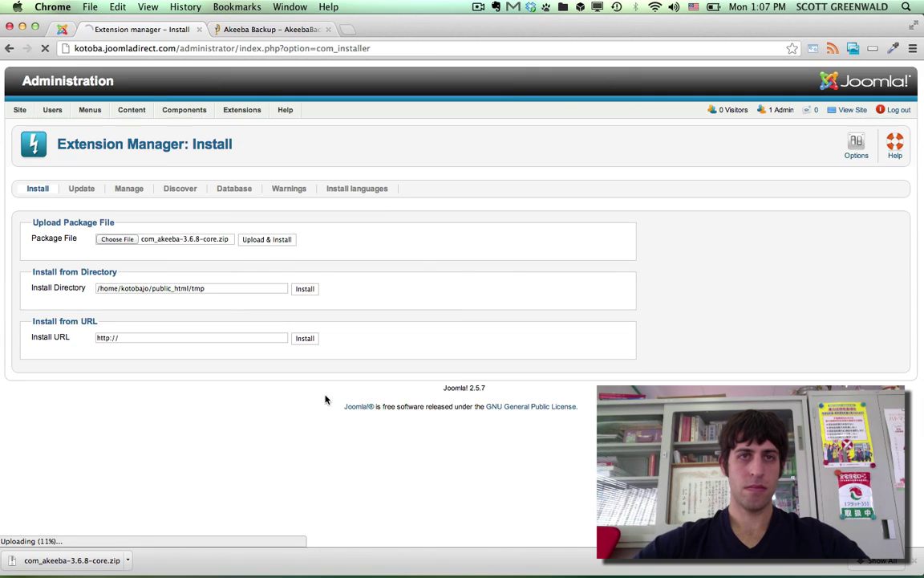
mouse_move(507, 573)
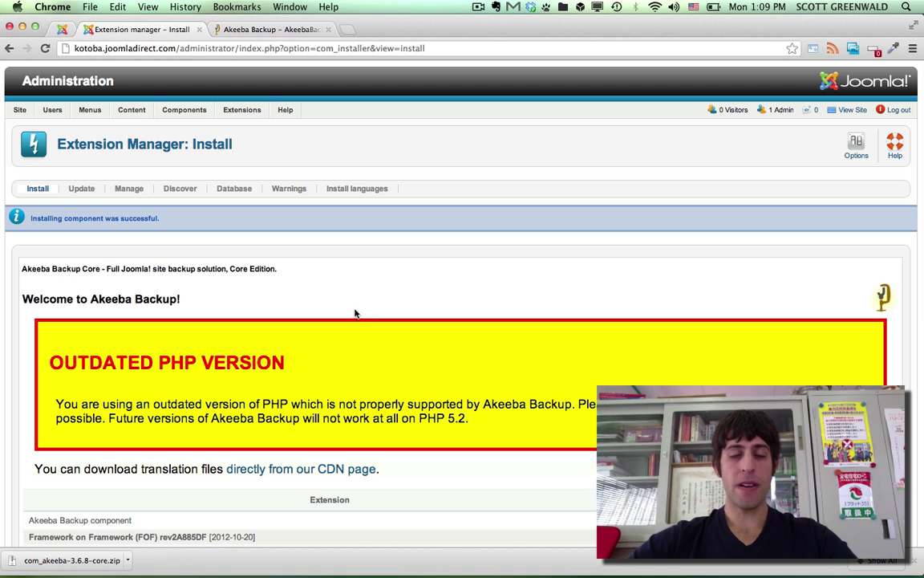
scroll(363, 290, down, 5)
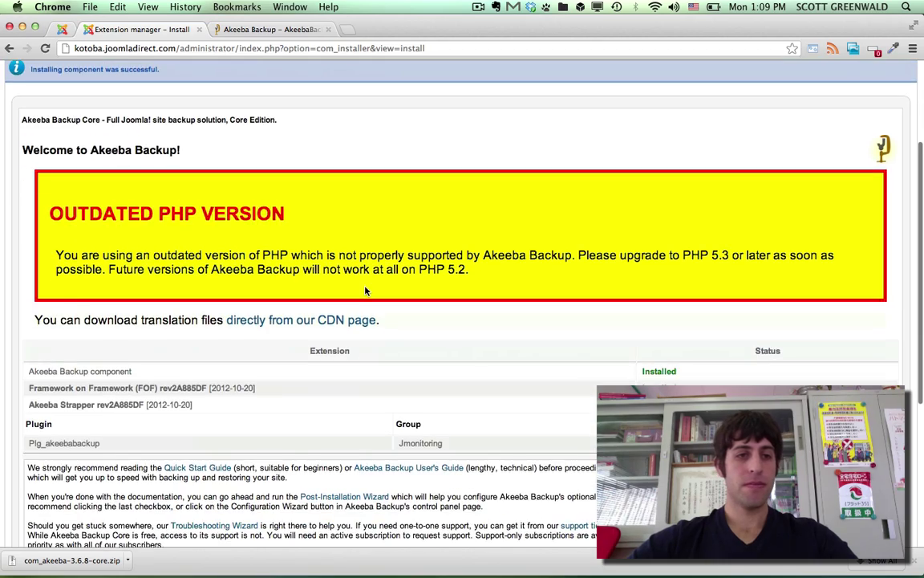
scroll(365, 290, down, 6)
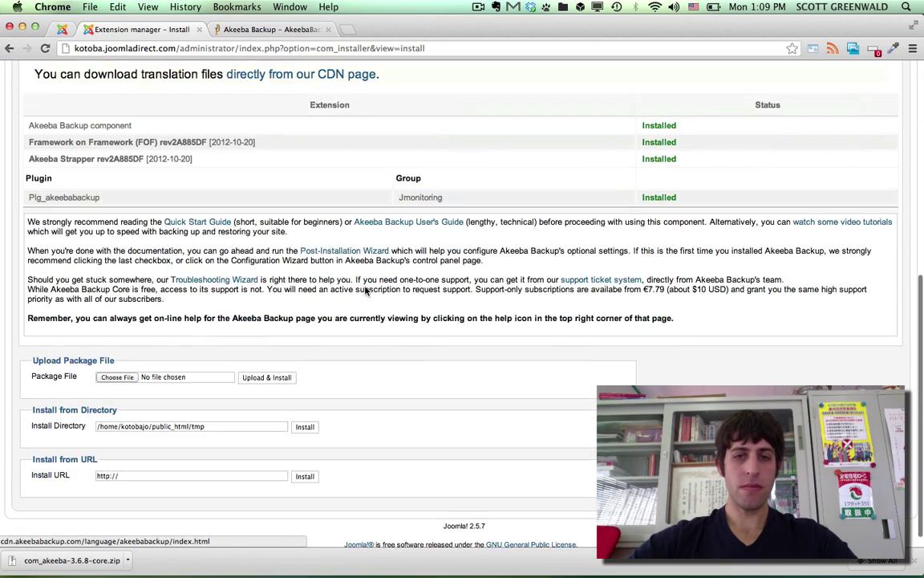
scroll(365, 289, up, 10)
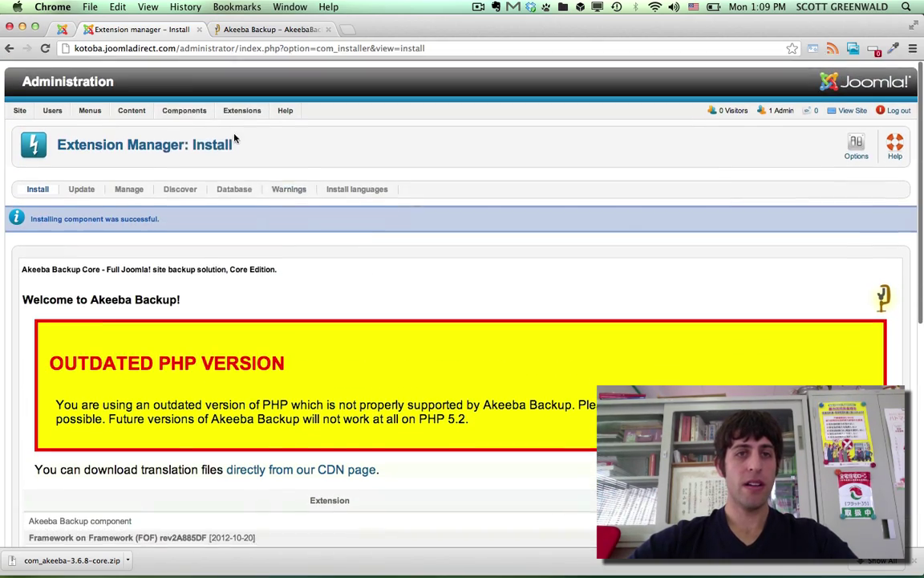
- Open the Akeeba Backup component and apply the post-installation preferences with Run the Configuration Wizard enabled
mouse_move(189, 113)
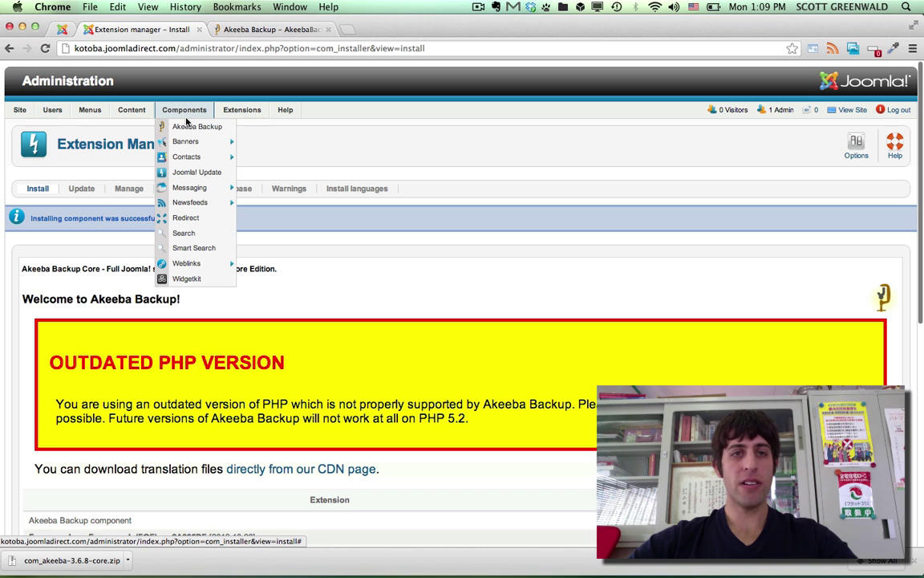
click(186, 128)
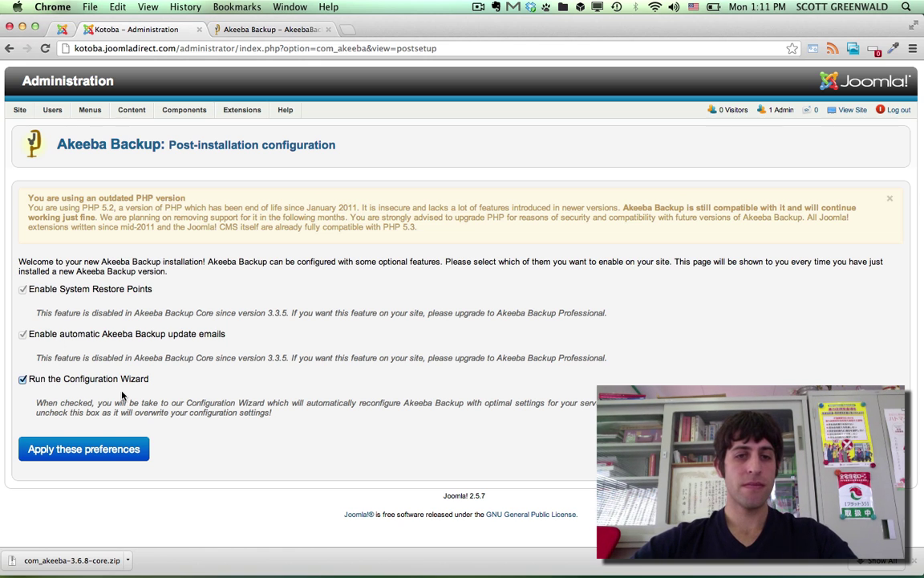
click(93, 448)
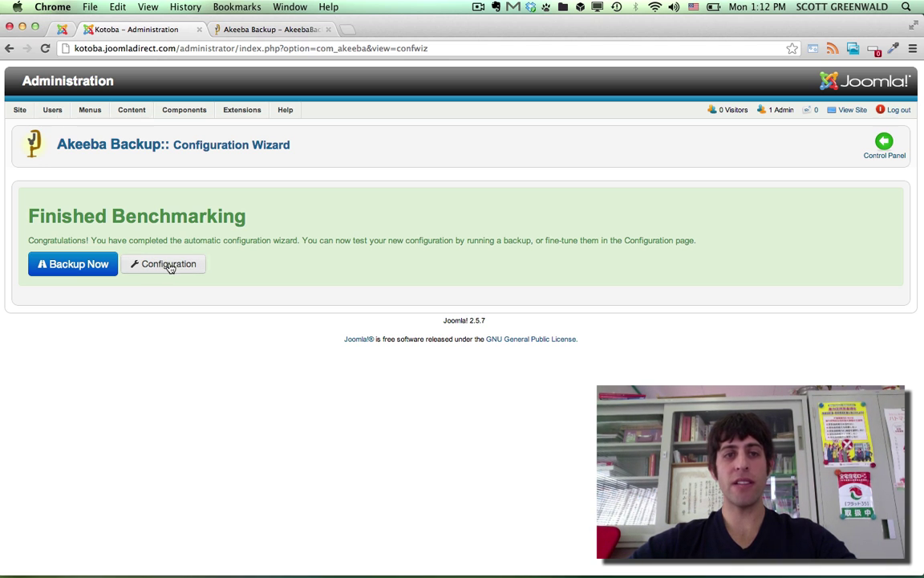
- Open the Akeeba Backup configuration and examine the server path of the default output directory without changing it
click(168, 264)
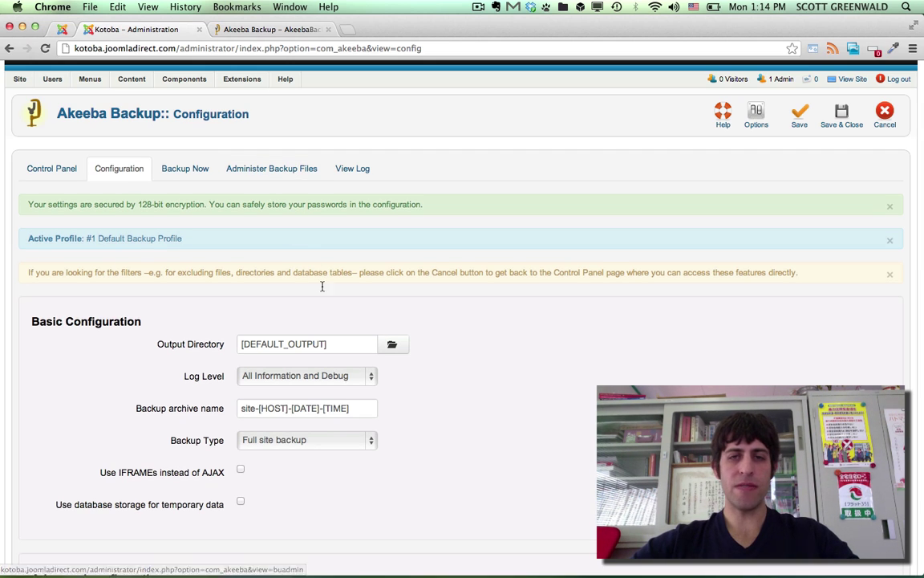
scroll(338, 311, down, 2)
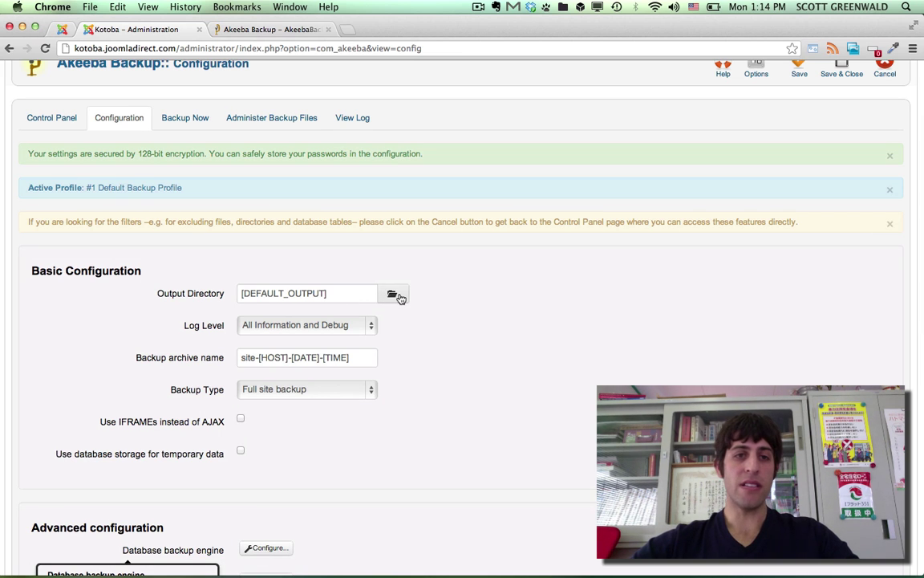
mouse_move(172, 294)
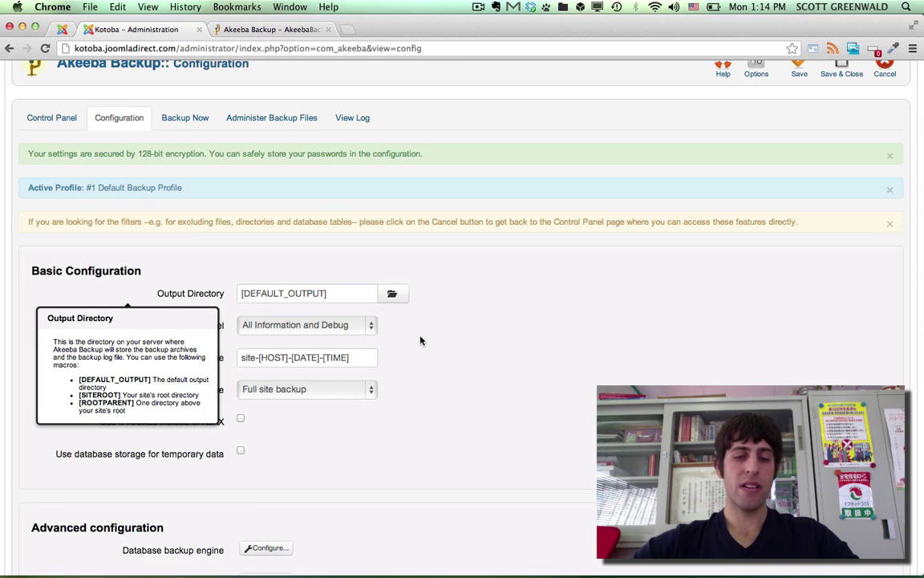
click(398, 302)
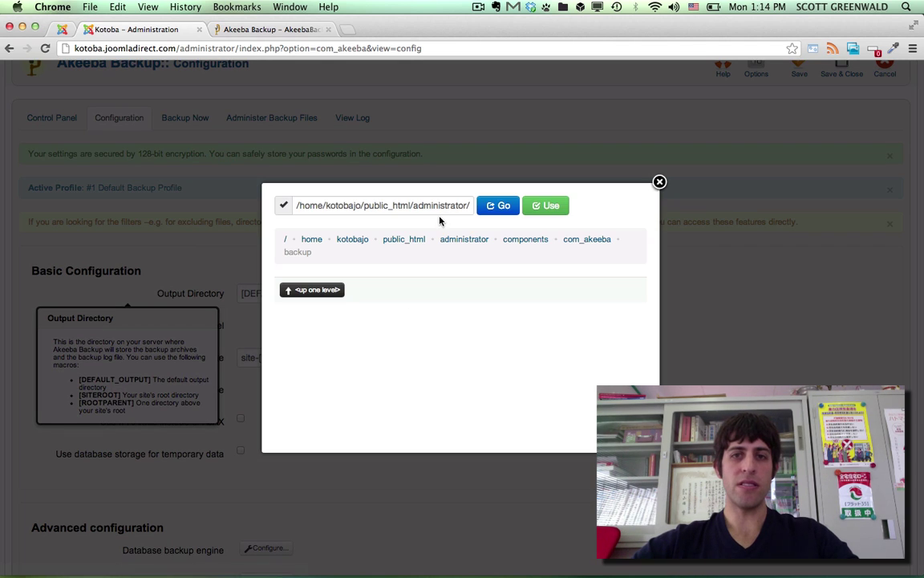
drag(432, 205, 479, 206)
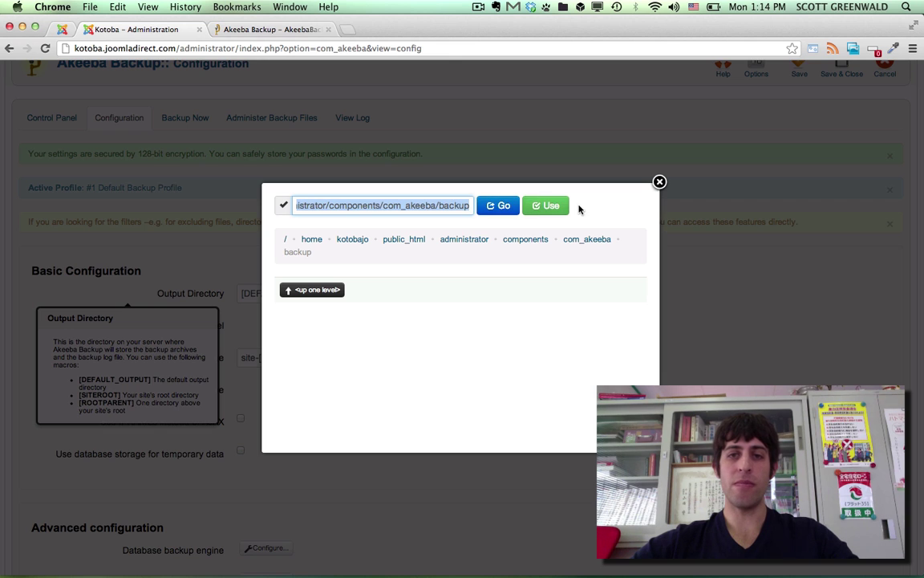
click(660, 181)
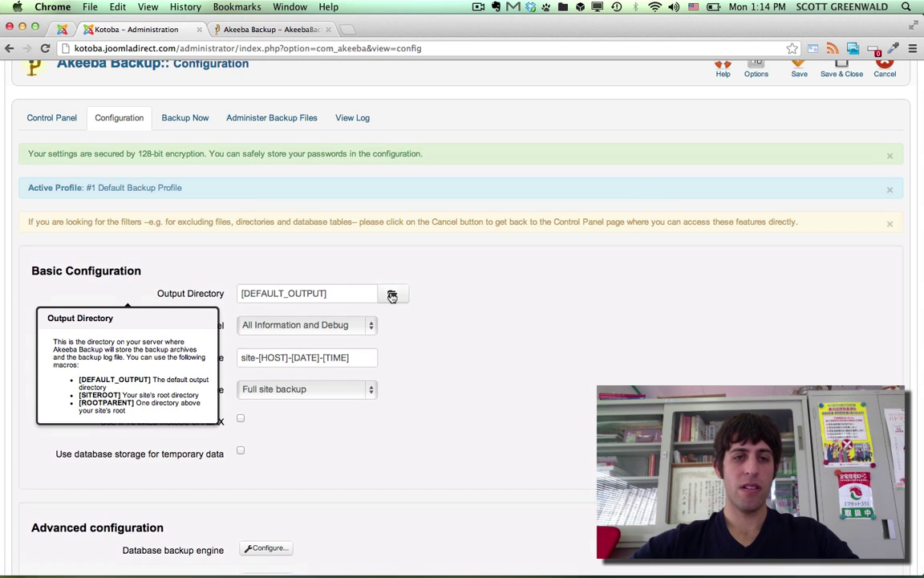
- Examine the remaining configuration options, including temporary data storage, the advanced engines, quota management and fine tuning
mouse_move(190, 455)
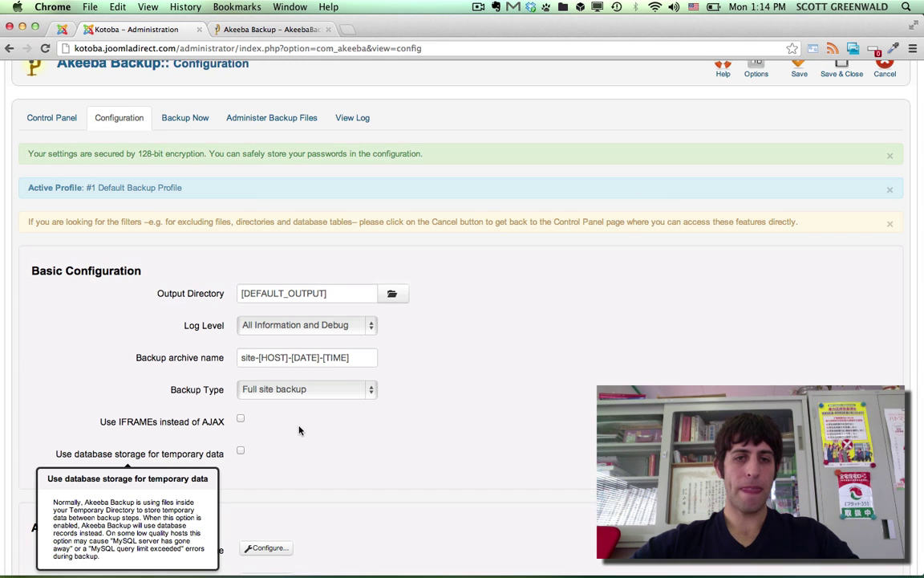
scroll(328, 345, down, 2)
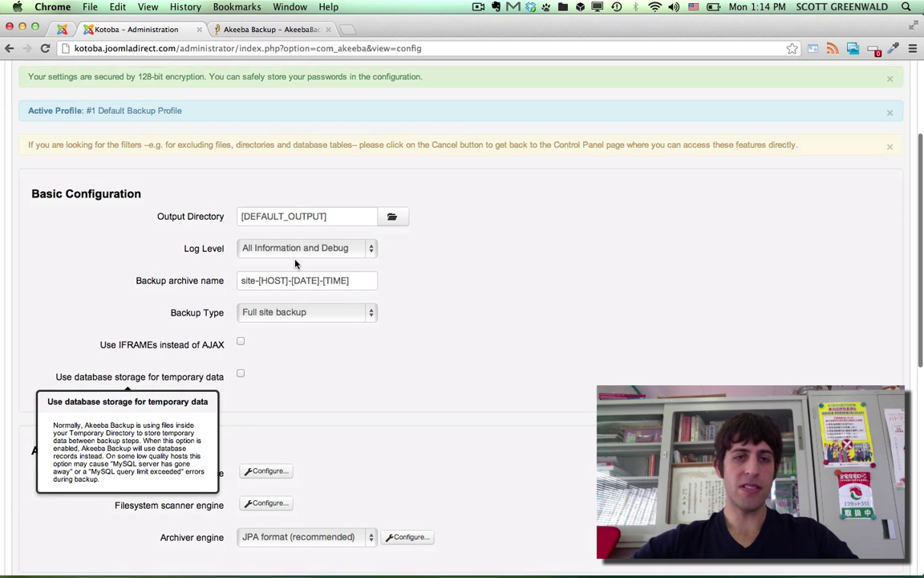
scroll(319, 271, down, 5)
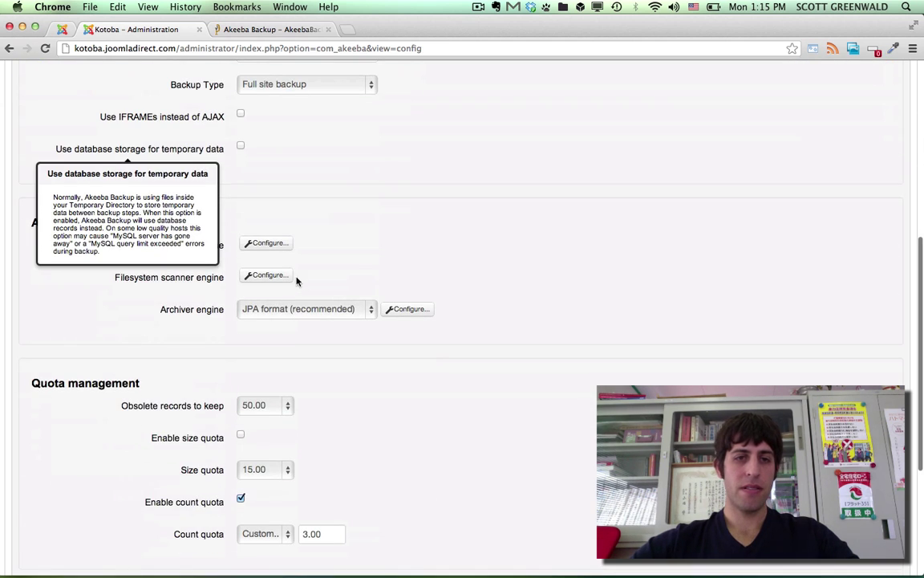
scroll(299, 367, down, 4)
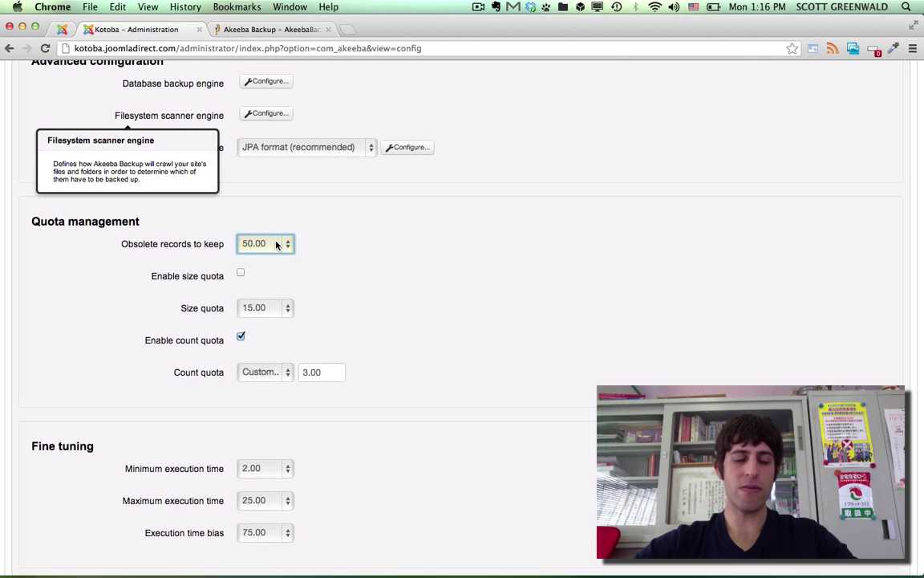
click(241, 276)
click(241, 276)
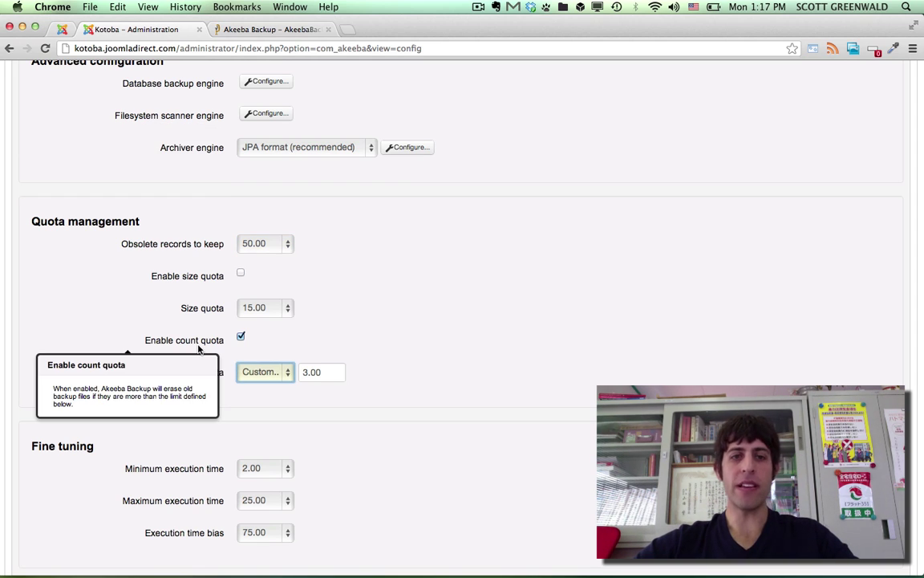
mouse_move(219, 376)
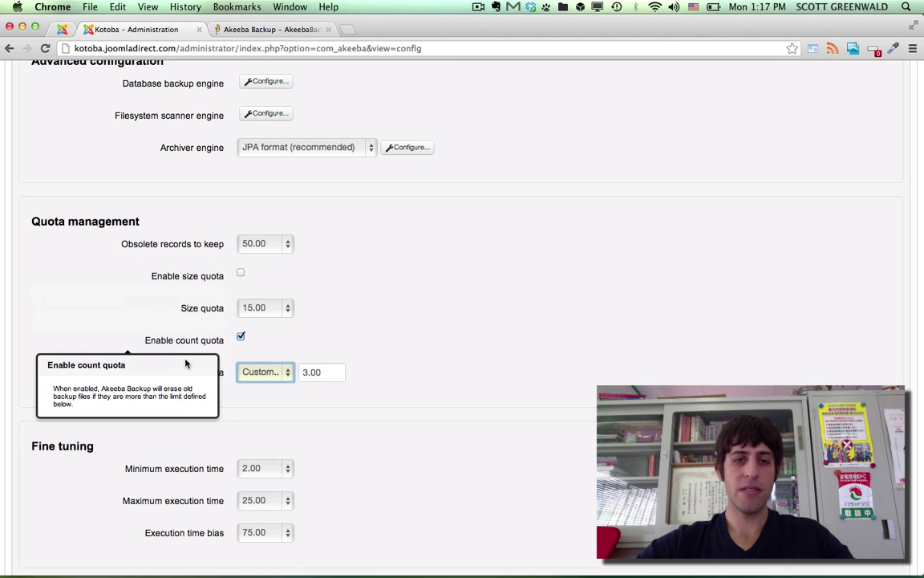
scroll(453, 324, down, 2)
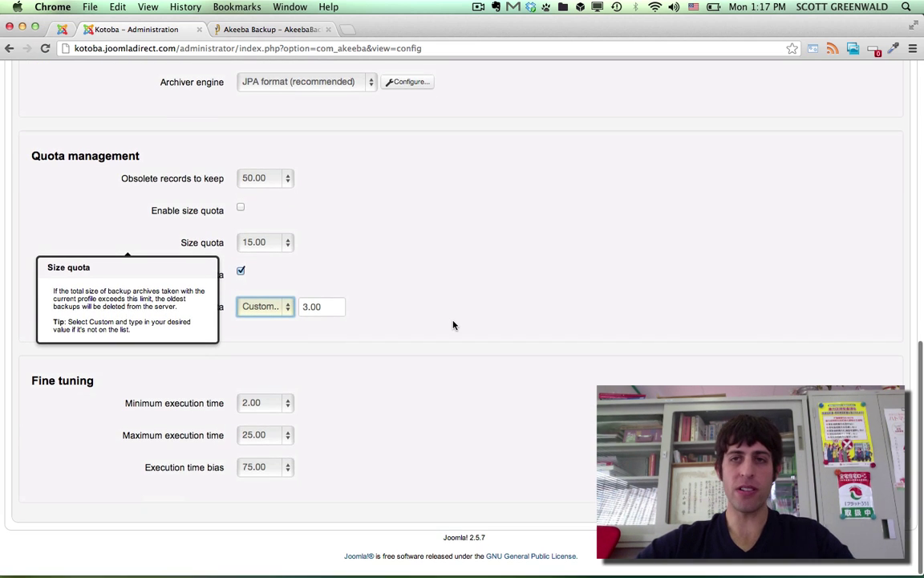
scroll(453, 324, up, 15)
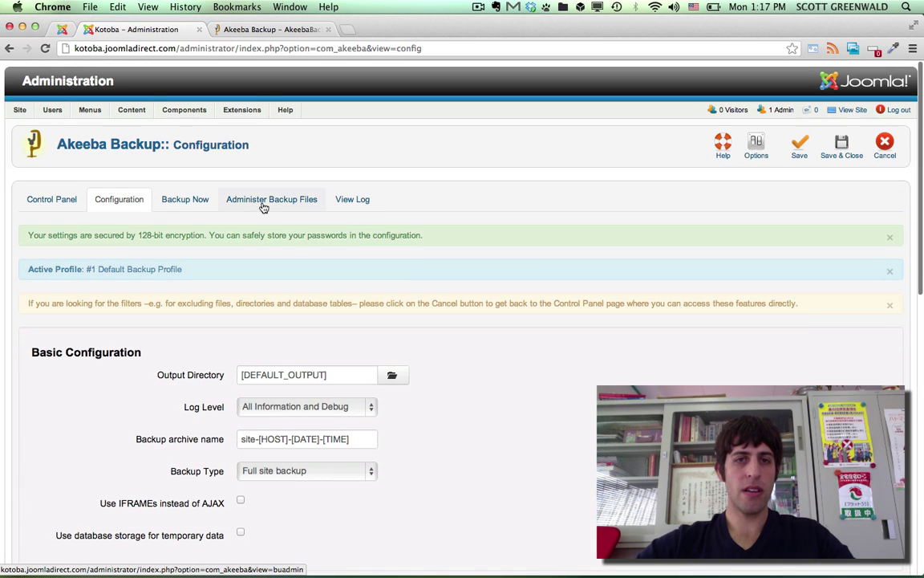
- Run a full site backup with the Default Backup Profile, and check the archive's size in the list of backup files
click(187, 202)
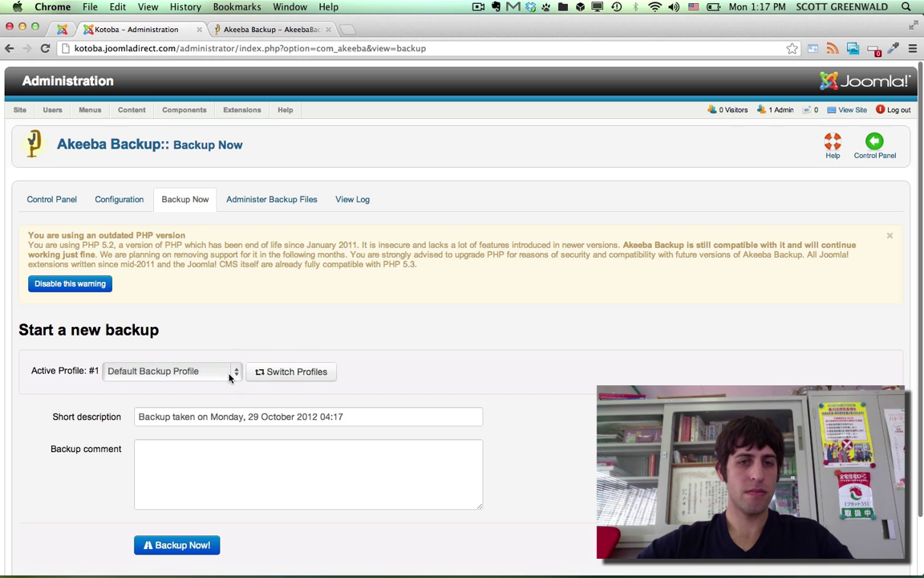
scroll(438, 326, down, 2)
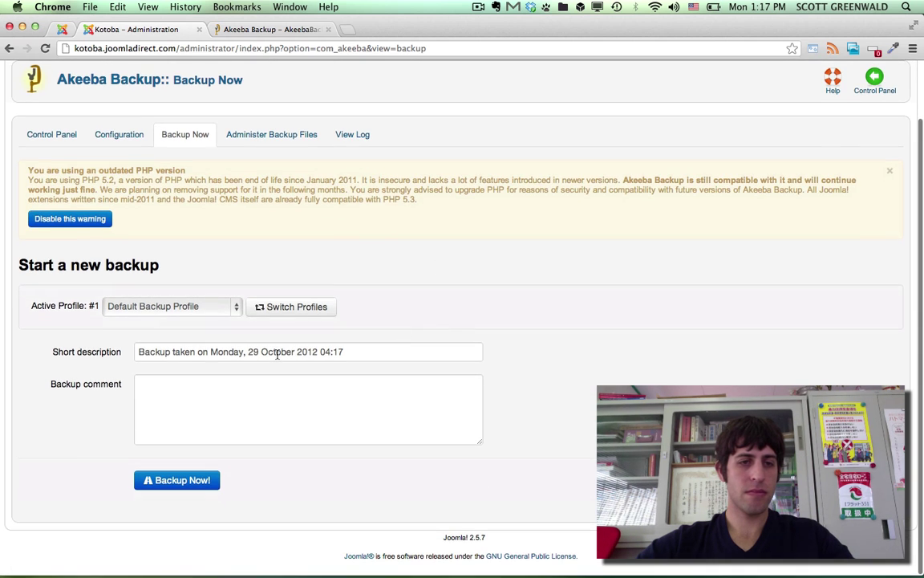
click(188, 484)
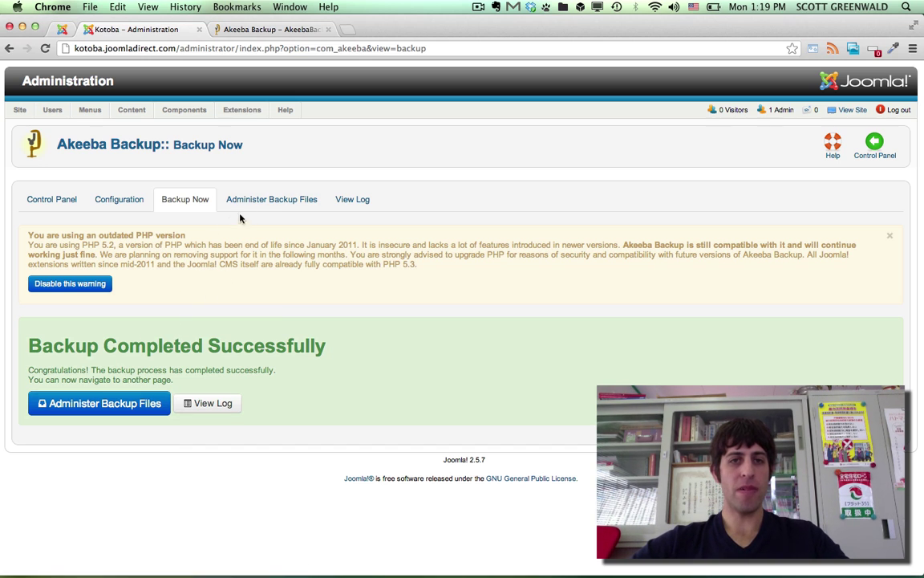
click(156, 405)
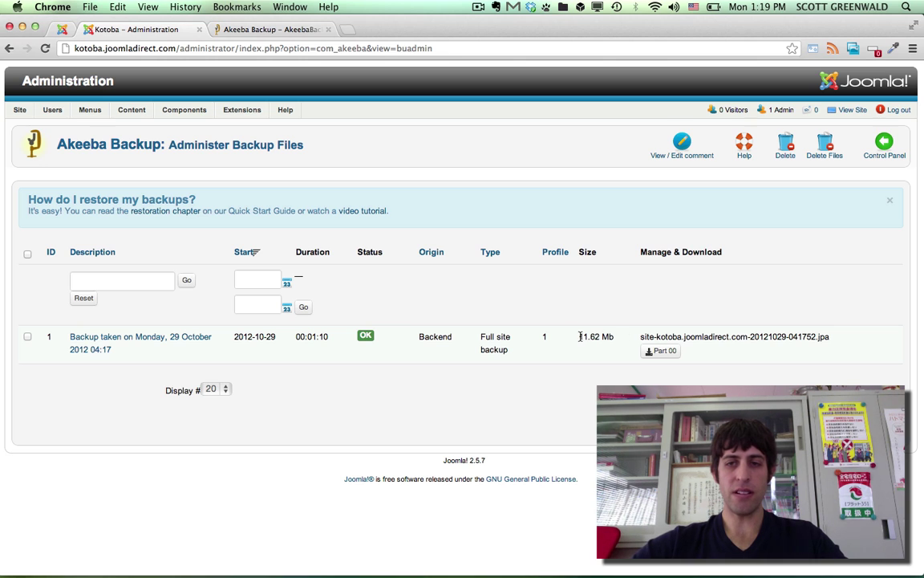
drag(579, 337, 615, 337)
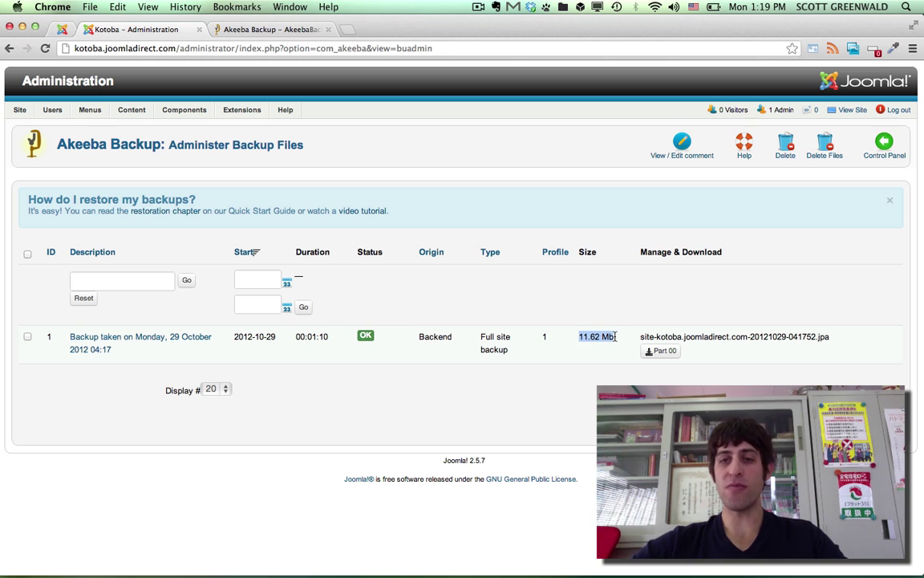